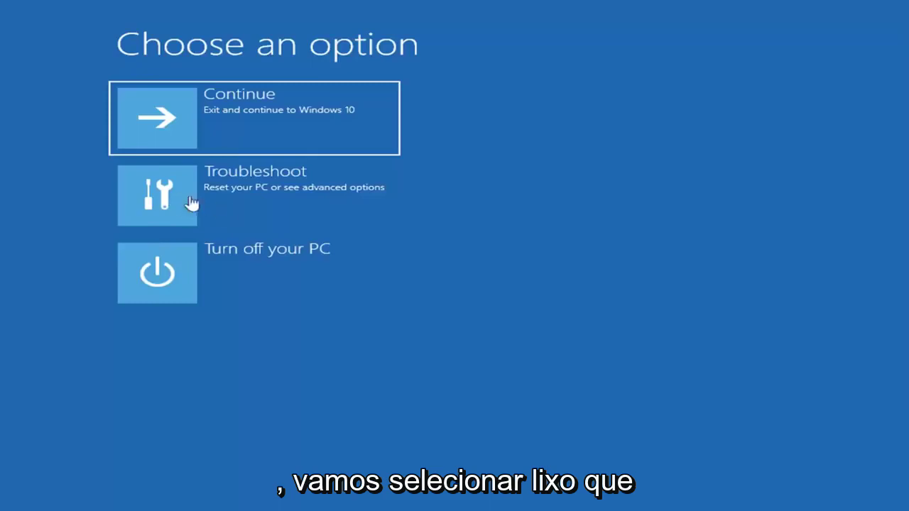
# Step: Launch System Restore from Troubleshoot > Advanced options; it reports no restore points
pyautogui.click(234, 203)
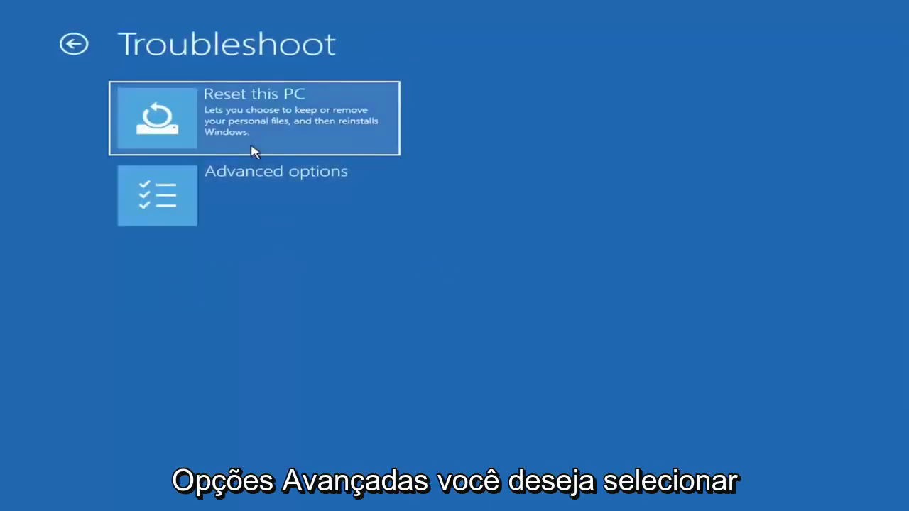
pyautogui.click(193, 210)
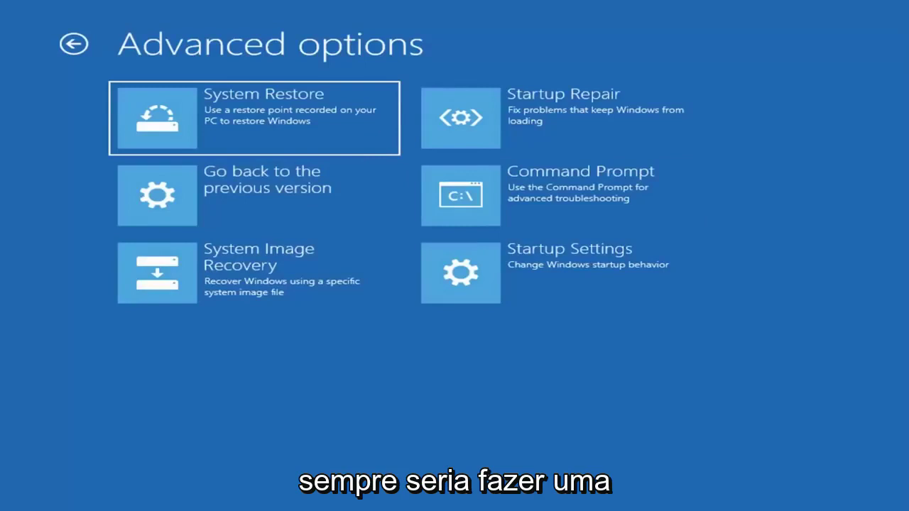
pyautogui.click(206, 133)
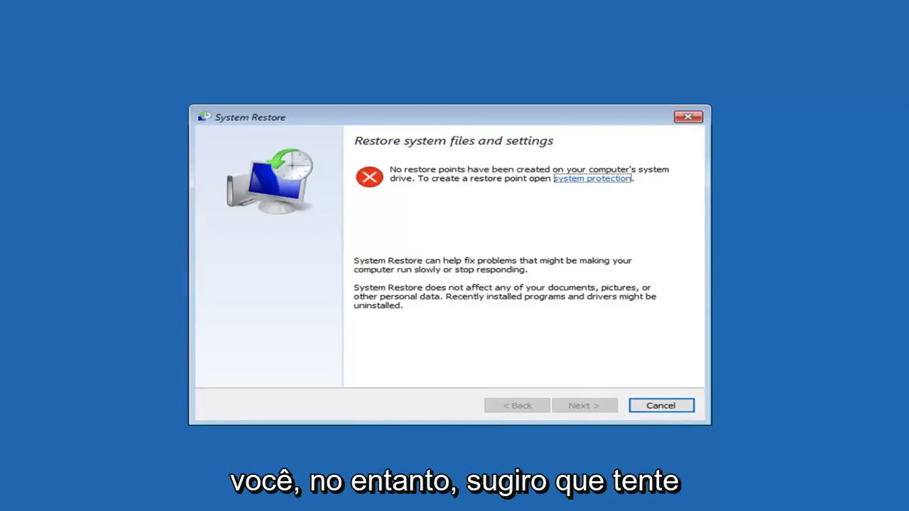
# Step: Cancel System Restore and return through Troubleshoot > Advanced options to reach Command Prompt
pyautogui.click(644, 409)
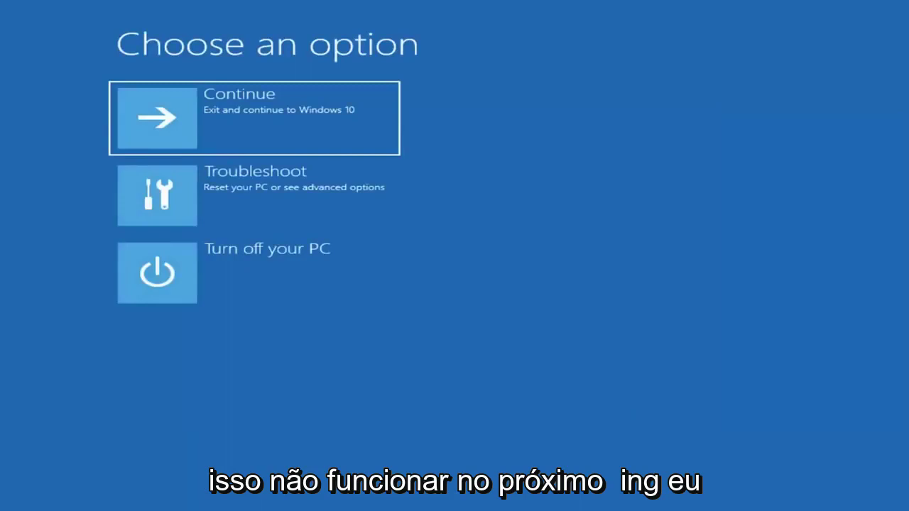
pyautogui.click(225, 203)
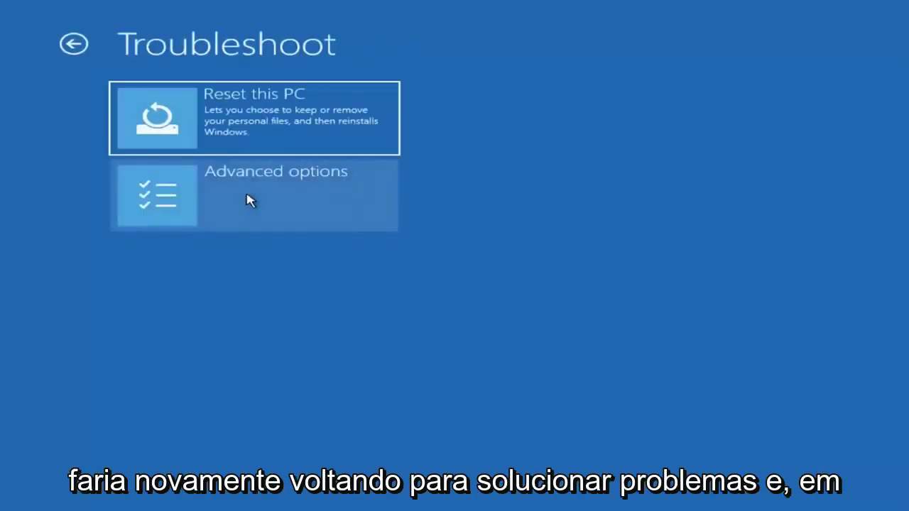
pyautogui.click(272, 197)
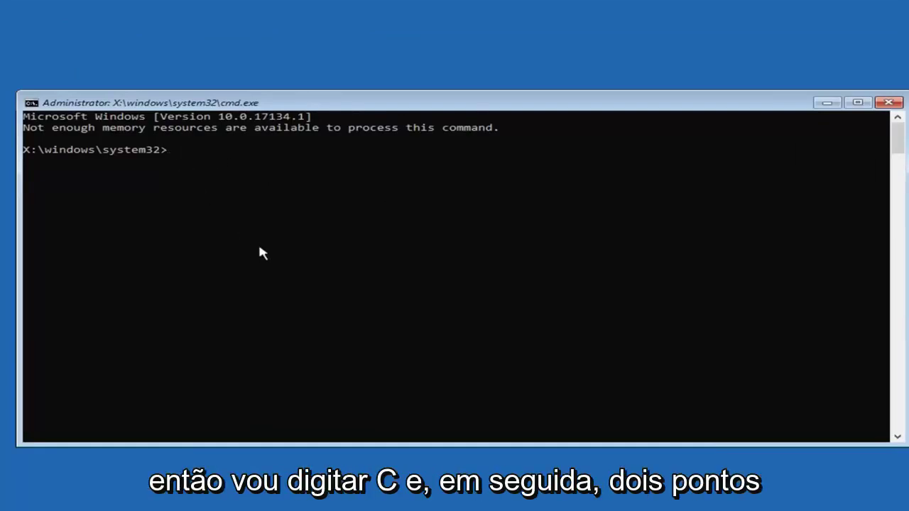
# Step: Switch to drive C and list it with dir, revealing the System Reserved partition
pyautogui.write('C:')
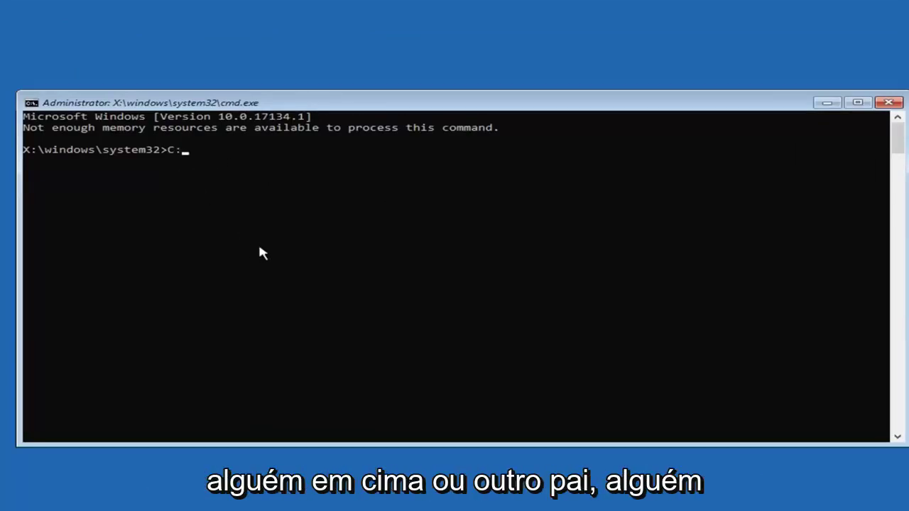
pyautogui.press('Return')
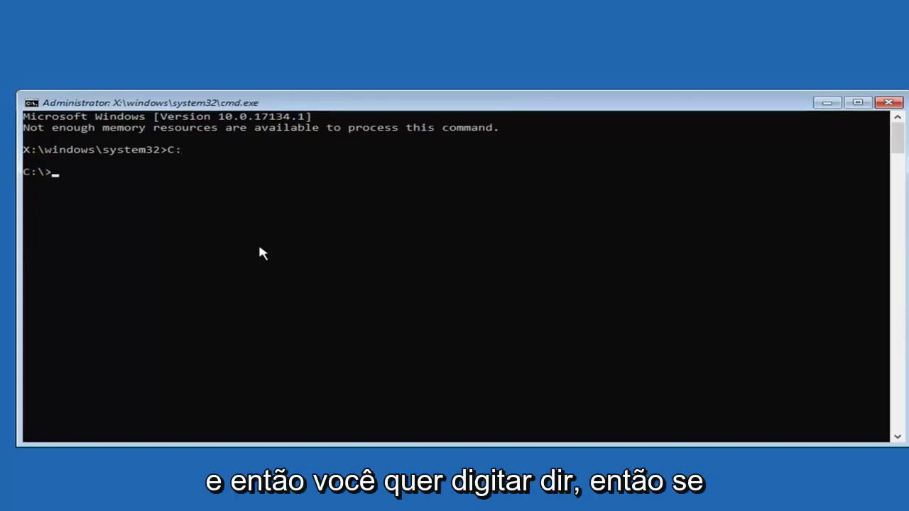
pyautogui.write('dir')
pyautogui.press('Return')
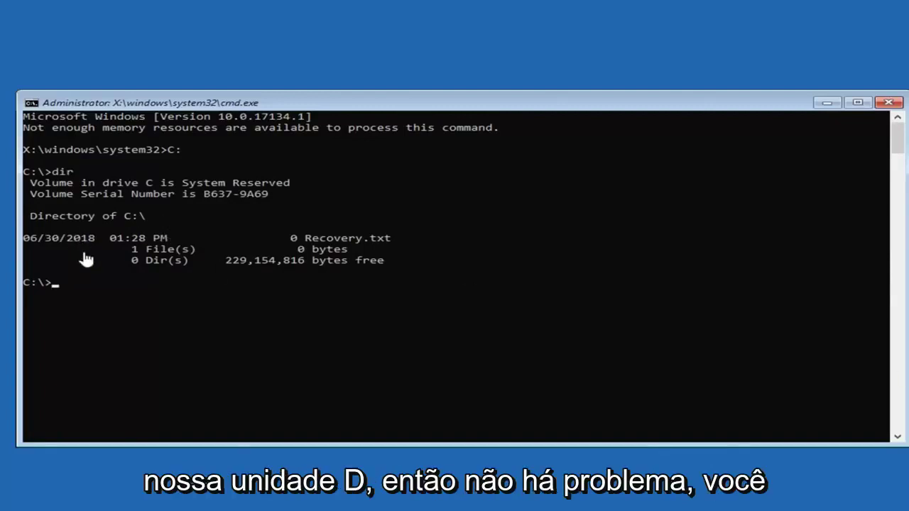
# Step: Switch the prompt to drive D, the drive holding the Windows folder
pyautogui.write('Z')
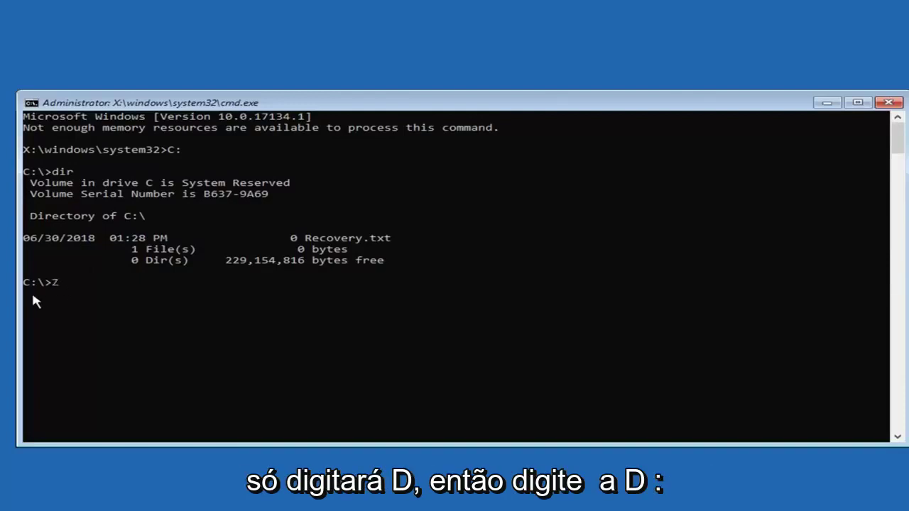
pyautogui.press('BackSpace')
pyautogui.write('D:')
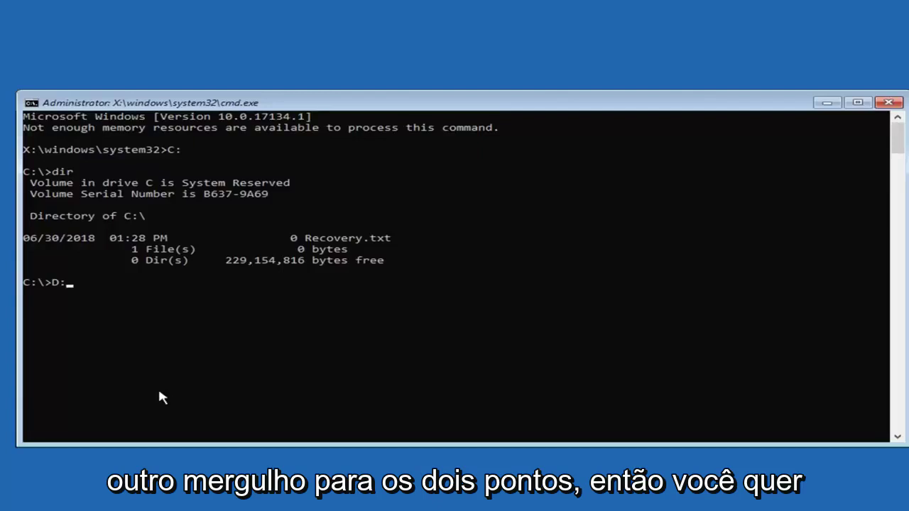
pyautogui.press('Return')
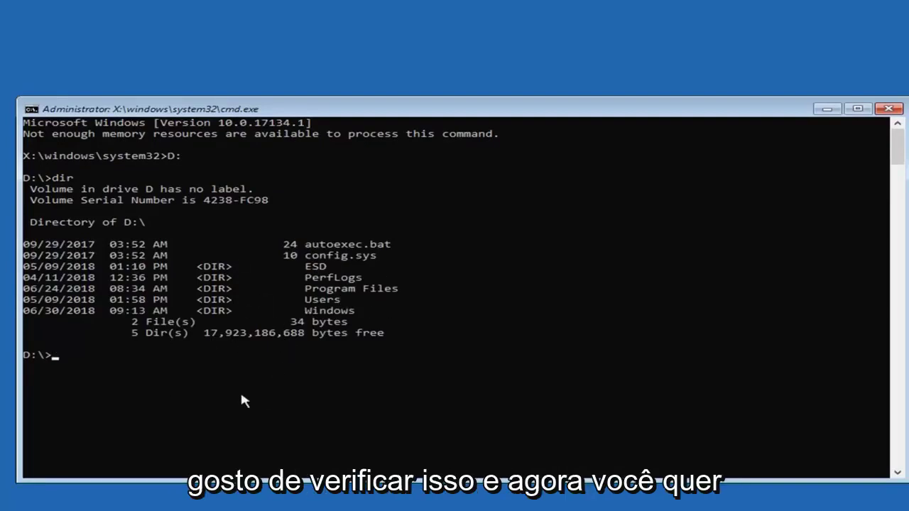
# Step: Run sfc /scannow at the D:\> prompt to scan the system files
pyautogui.write('sfc')
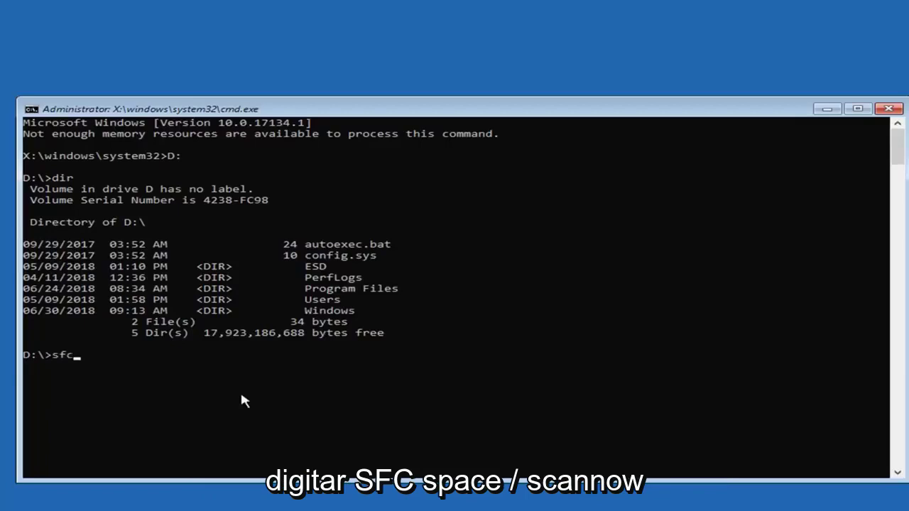
pyautogui.write(' /s')
pyautogui.write('cannow')
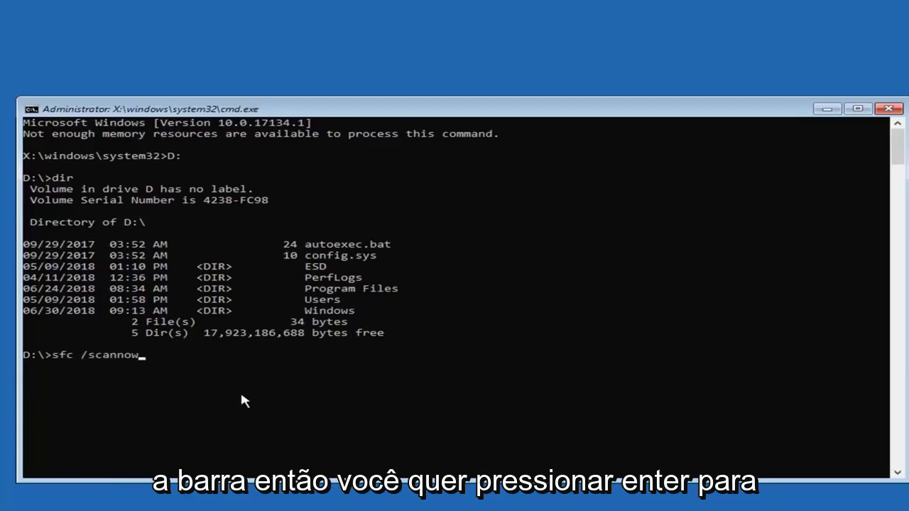
pyautogui.press('Return')
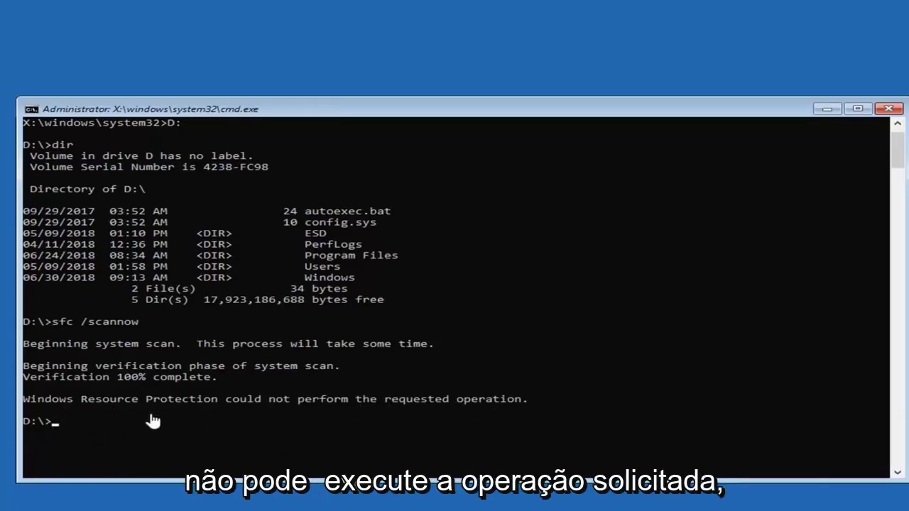
# Step: Run 'dism /online/cleanup-image /restorehealth', which fails with Error 87
pyautogui.moveTo(304, 113); pyautogui.dragTo(289, 93)
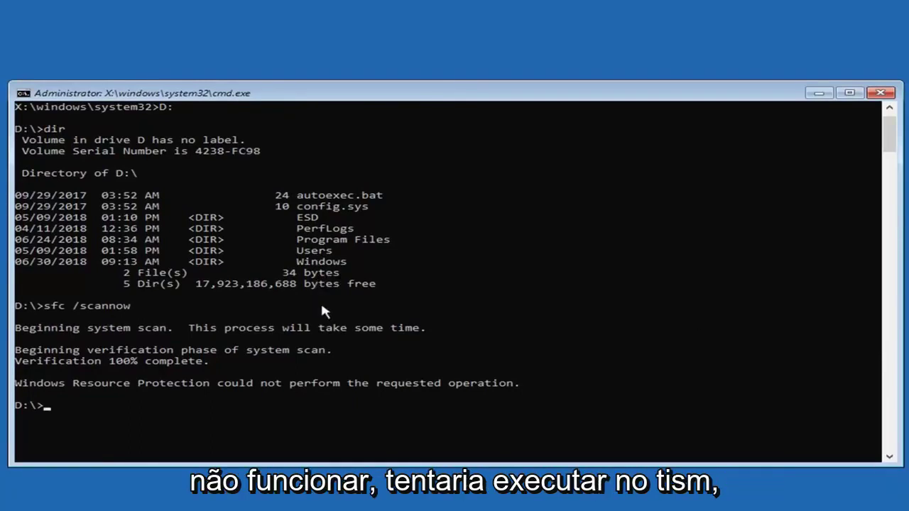
pyautogui.write('dism')
pyautogui.press('Escape')
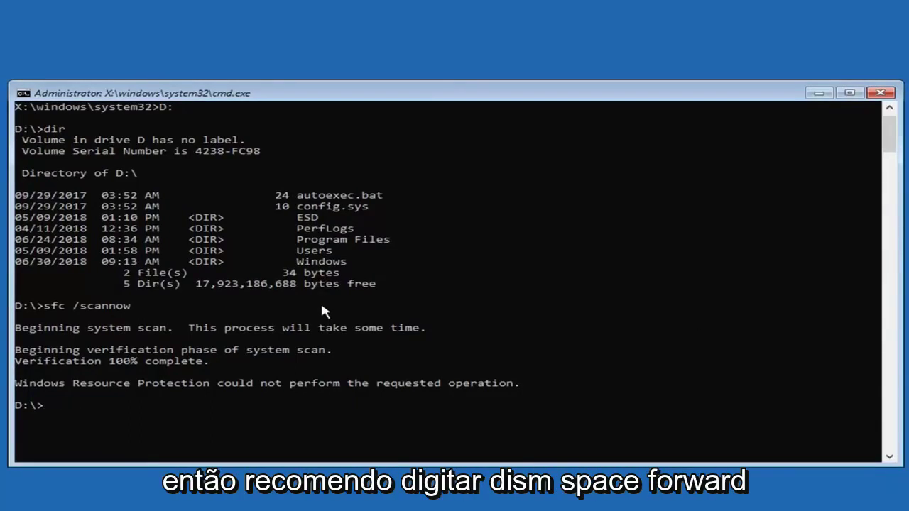
pyautogui.write('dism ')
pyautogui.write('/online')
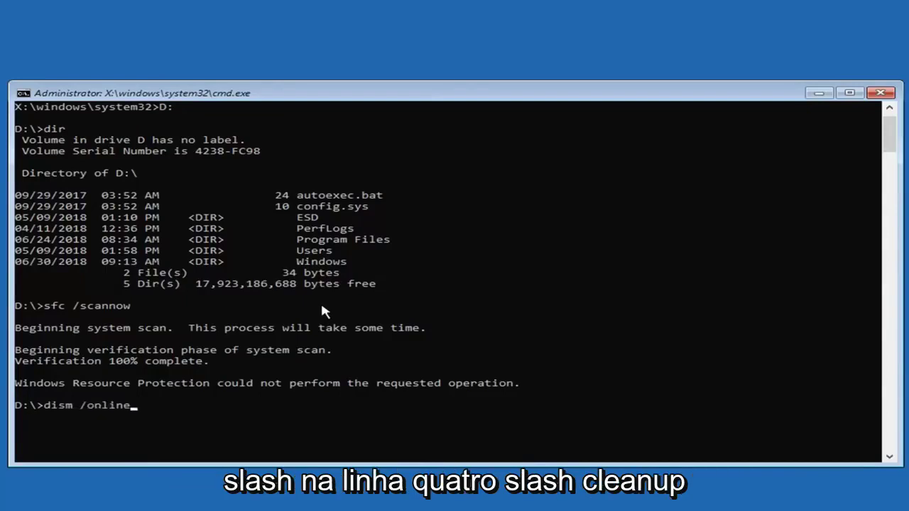
pyautogui.write('/')
pyautogui.write('cleanup')
pyautogui.write('-image')
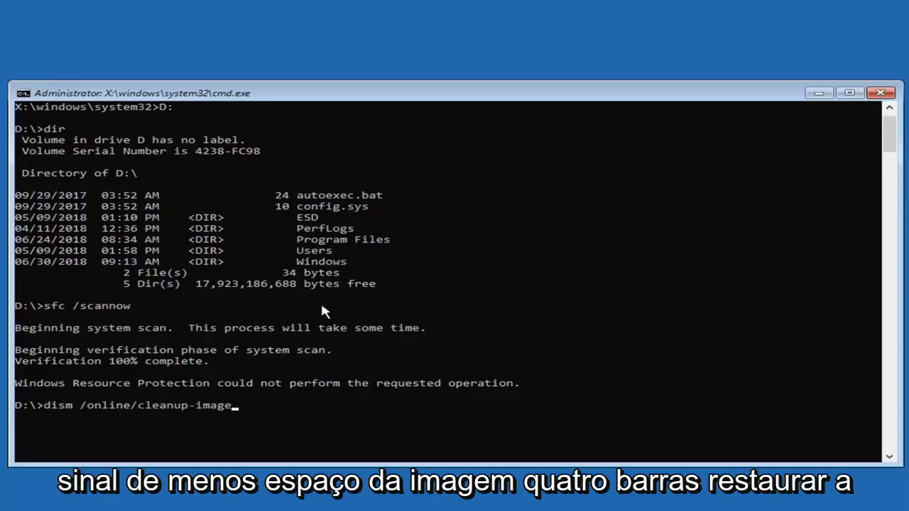
pyautogui.write(' /')
pyautogui.write('restoreheal')
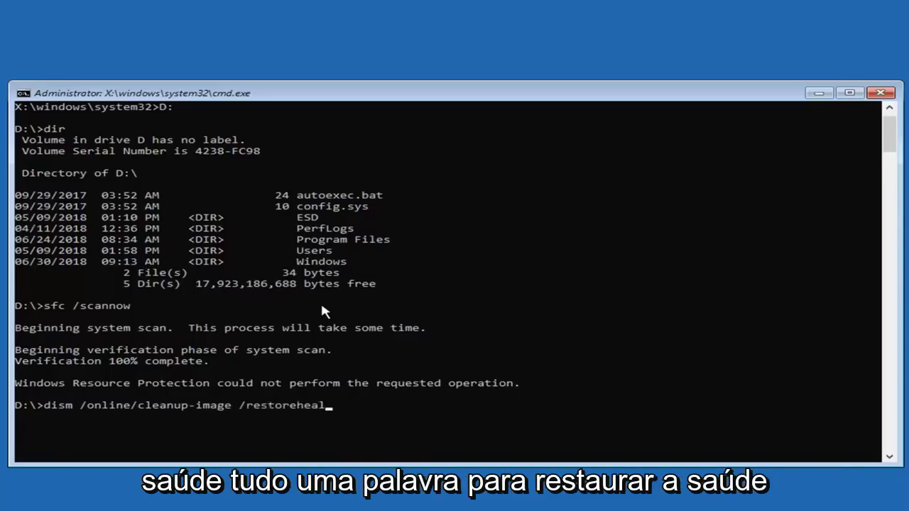
pyautogui.write('th')
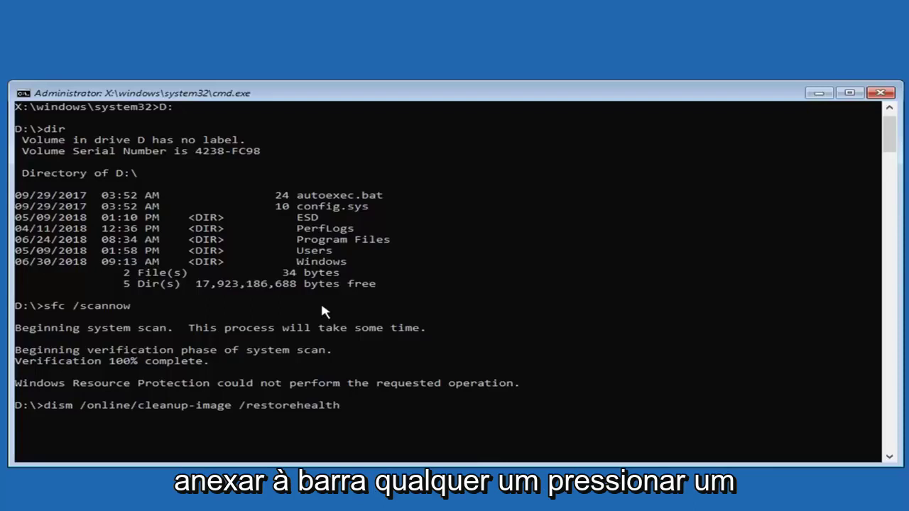
pyautogui.press('Return')
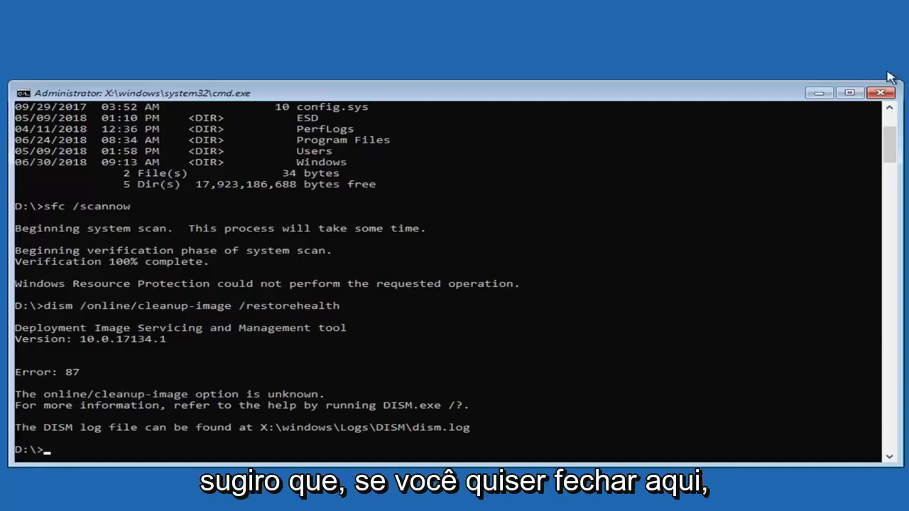
# Step: Close Command Prompt and return to the Troubleshoot > Advanced options page
pyautogui.click(879, 93)
pyautogui.click(269, 207)
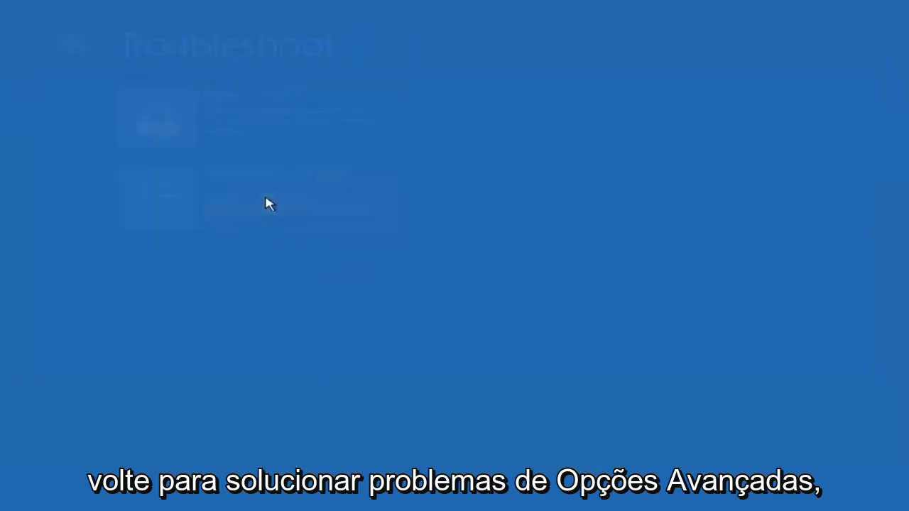
pyautogui.click(245, 202)
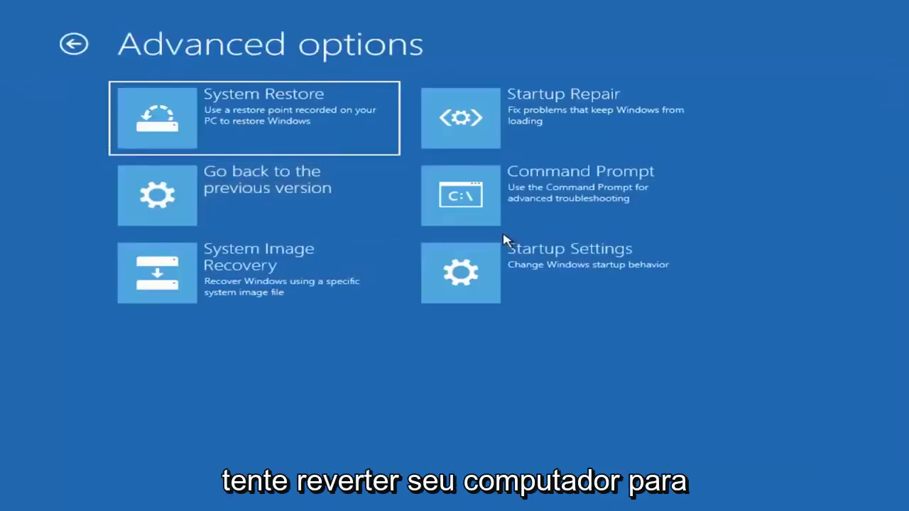